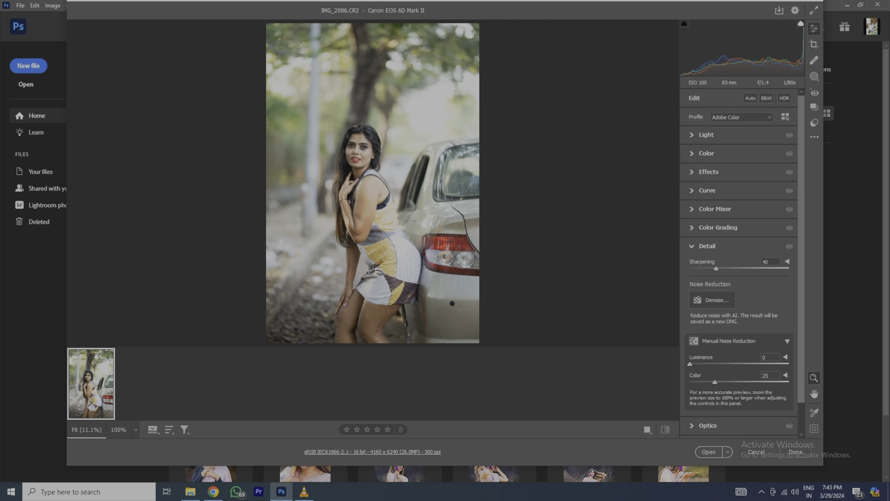
- Set the raw photo's light adjustments to Exposure +0.20, Highlights -40, Shadows +31, Whites -37 and Blacks -5
{"action": "key", "text": "ctrl+1"}
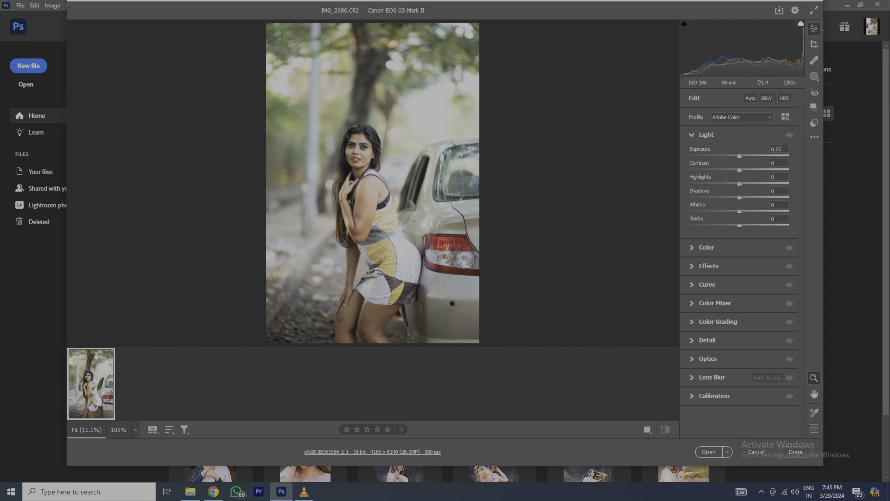
{"action": "left_click_drag", "start_coordinate": [739, 156], "coordinate": [733, 225]}
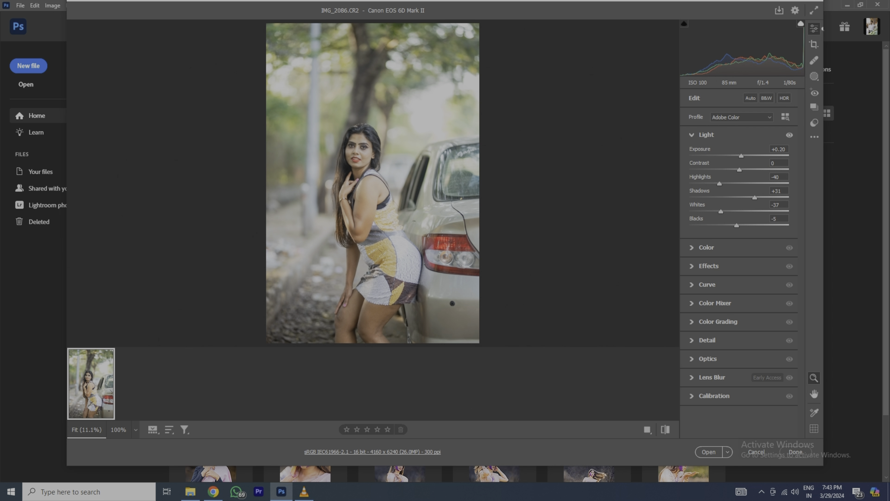
- Warm the photo's color temperature slightly and set Dehaze to +7
{"action": "left_click", "coordinate": [706, 247]}
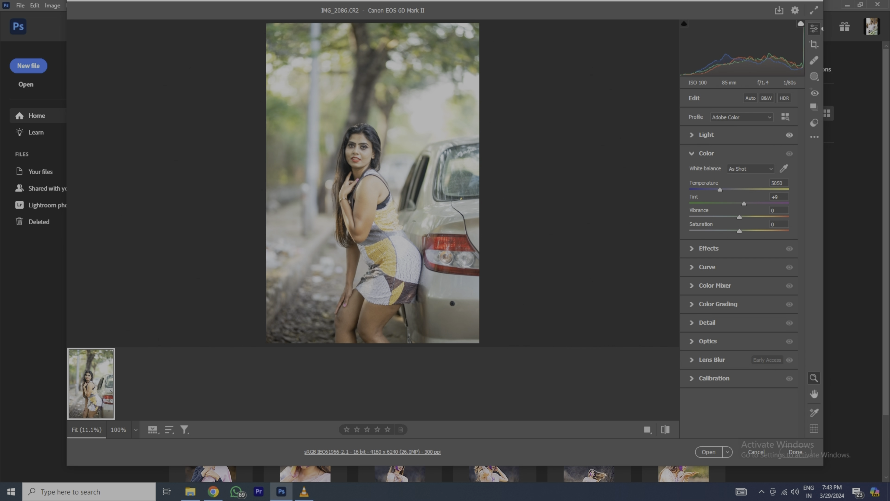
{"action": "left_click_drag", "start_coordinate": [720, 190], "coordinate": [721, 190]}
{"action": "left_click", "coordinate": [708, 248]}
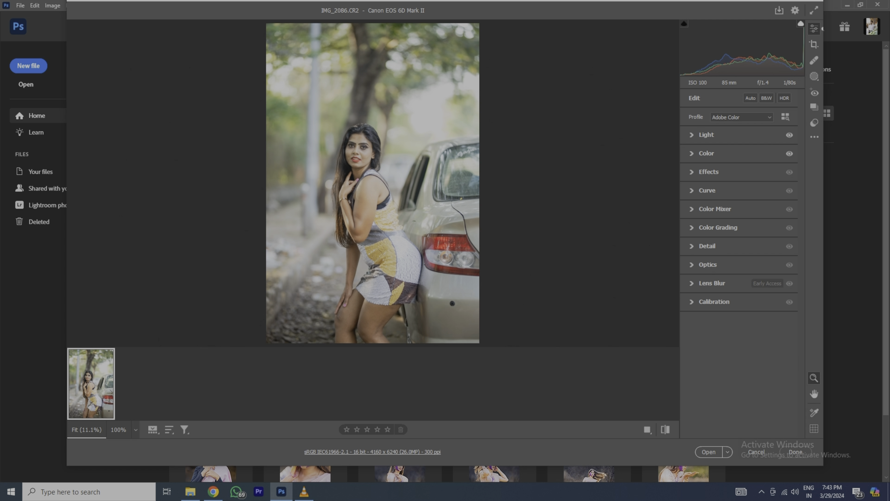
{"action": "left_click_drag", "start_coordinate": [739, 220], "coordinate": [743, 220]}
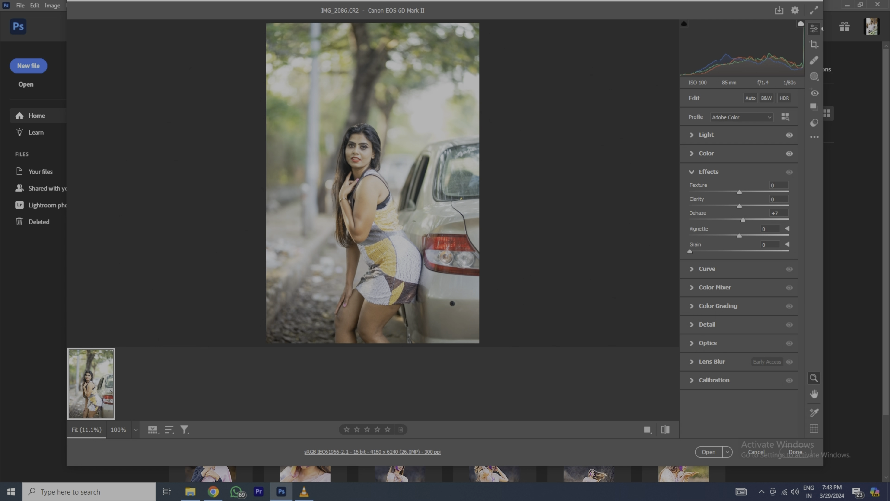
{"action": "left_click", "coordinate": [708, 172]}
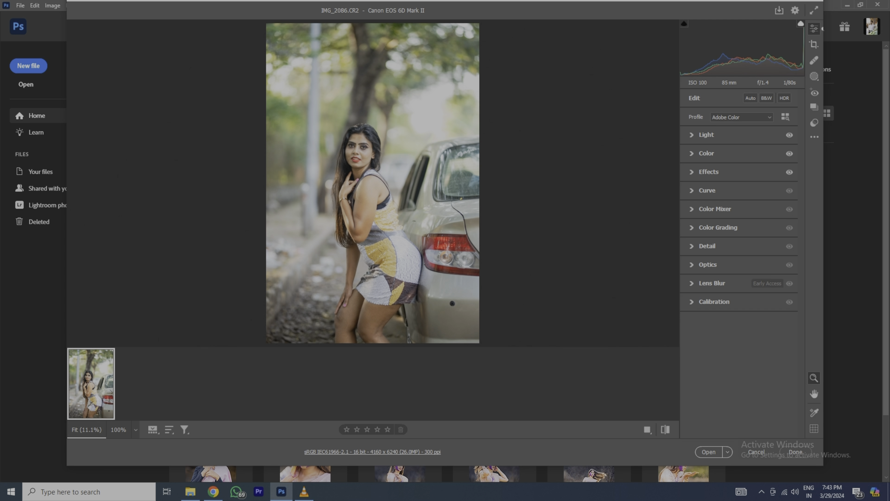
- Lower the Lights value of the parametric tone curve slightly
{"action": "left_click", "coordinate": [707, 191]}
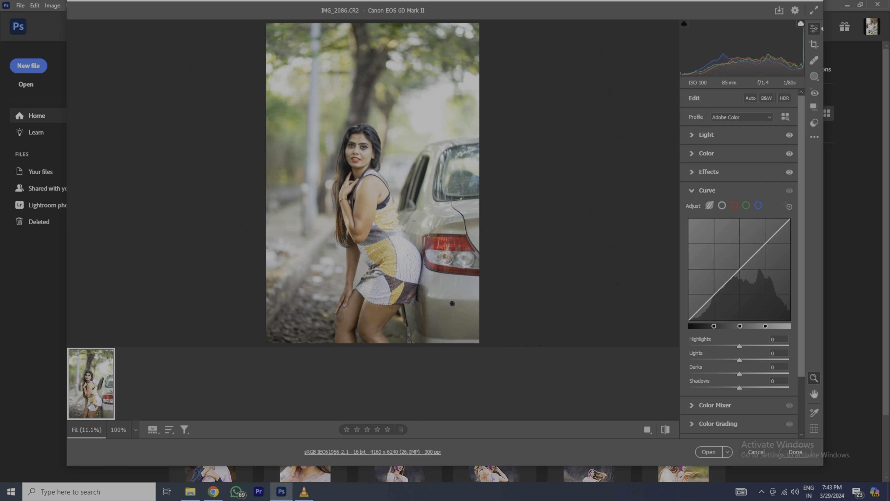
{"action": "left_click_drag", "start_coordinate": [739, 360], "coordinate": [736, 360]}
{"action": "left_click", "coordinate": [707, 190]}
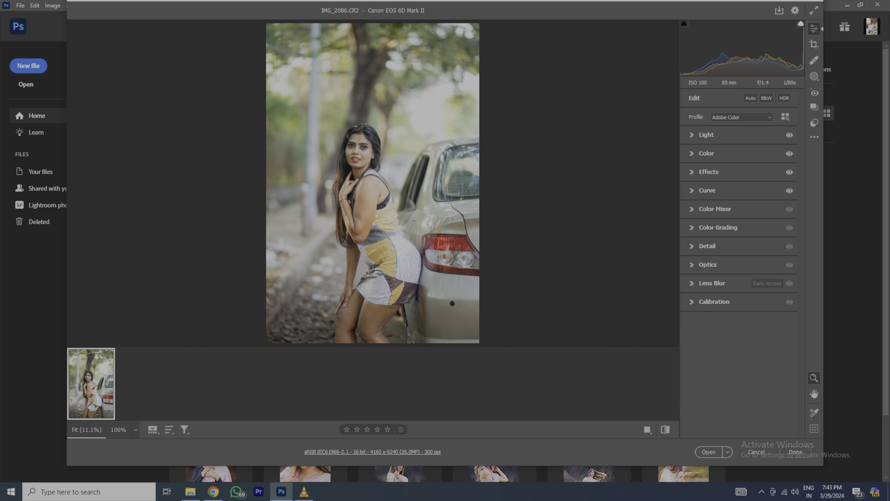
- Set the HSL saturation of Yellows to +6 and Greens to +7, and open the adjusted image for retouching
{"action": "left_click", "coordinate": [715, 209]}
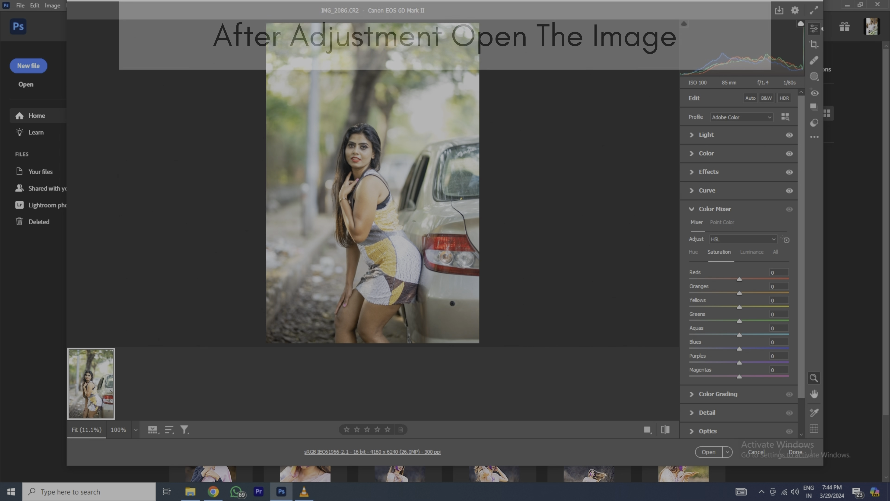
{"action": "left_click_drag", "start_coordinate": [739, 279], "coordinate": [742, 321]}
{"action": "left_click", "coordinate": [719, 252]}
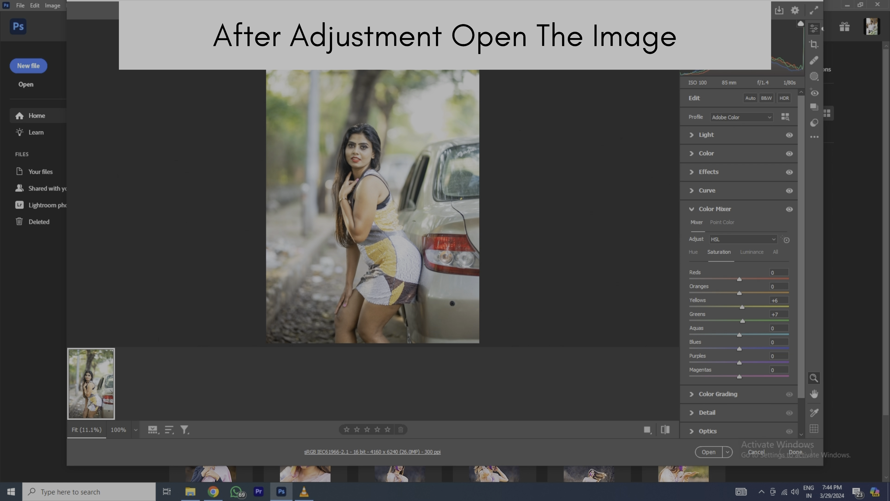
{"action": "left_click", "coordinate": [715, 208]}
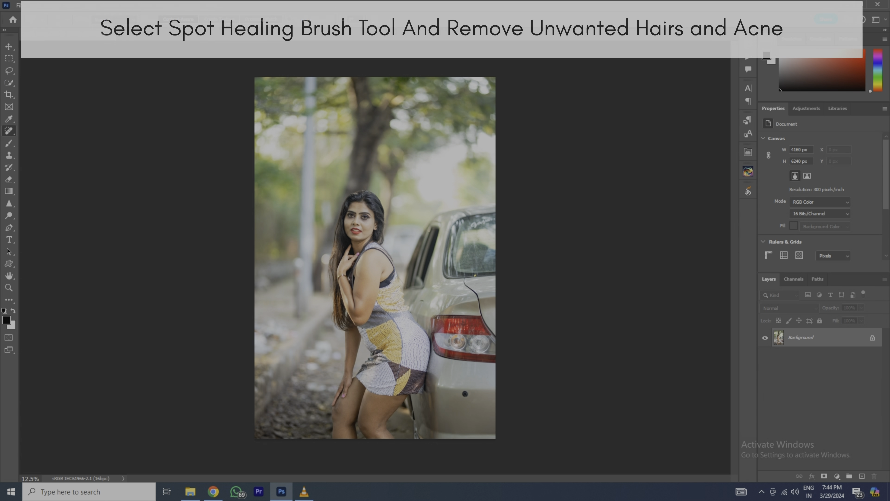
- Duplicate the Background layer and remove blemishes and stray hairs on the woman's face with the Spot Healing Brush
{"action": "scroll", "coordinate": [386, 180], "scroll_direction": "up", "scroll_amount": 5}
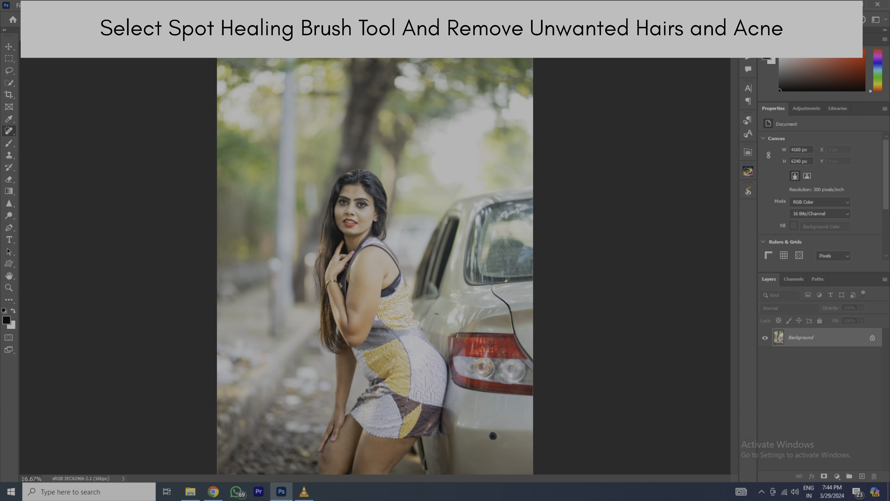
{"action": "key", "text": "ctrl+plus"}
{"action": "key", "text": "ctrl+j"}
{"action": "scroll", "coordinate": [375, 266], "scroll_direction": "up", "scroll_amount": 10}
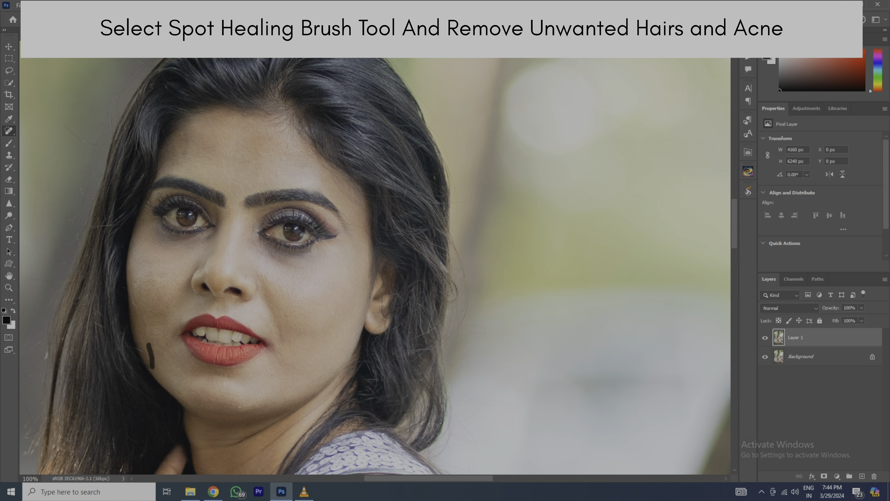
{"action": "key", "text": "ctrl+plus"}
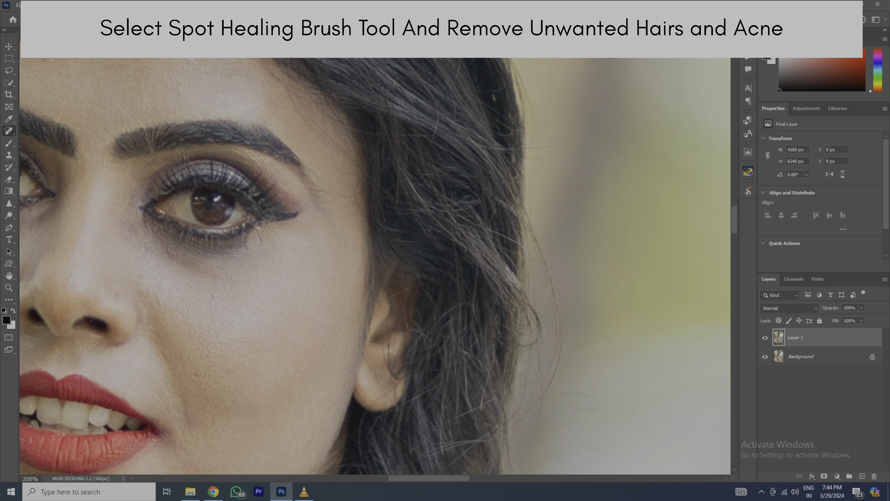
- Remove the stray hairs and marks on the woman's shoulder and upper arm with the Spot Healing Brush
{"action": "key", "text": "ctrl+minus"}
{"action": "key", "text": "ctrl+minus"}
{"action": "key", "text": "ctrl+minus"}
{"action": "scroll", "coordinate": [375, 257], "scroll_direction": "down", "scroll_amount": 6}
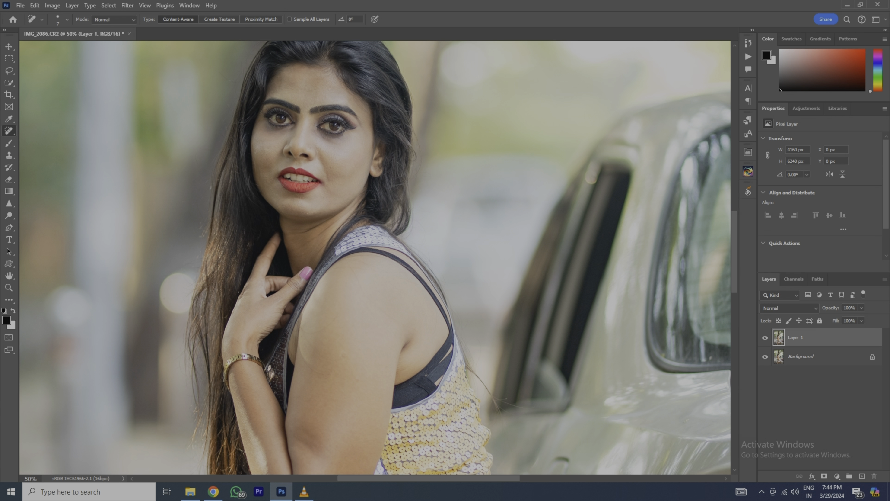
{"action": "key", "text": "ctrl+plus"}
{"action": "key", "text": "ctrl+plus"}
{"action": "key", "text": "ctrl+plus"}
{"action": "left_click_drag", "start_coordinate": [282, 302], "coordinate": [353, 431]}
{"action": "mouse_move", "coordinate": [205, 303]}
{"action": "left_mouse_down"}
{"action": "mouse_move", "coordinate": [308, 298]}
{"action": "mouse_move", "coordinate": [392, 319]}
{"action": "left_mouse_up"}
{"action": "mouse_move", "coordinate": [323, 277]}
{"action": "left_mouse_down"}
{"action": "mouse_move", "coordinate": [415, 314]}
{"action": "mouse_move", "coordinate": [510, 324]}
{"action": "left_mouse_up"}
{"action": "left_click_drag", "start_coordinate": [551, 367], "coordinate": [239, 261]}
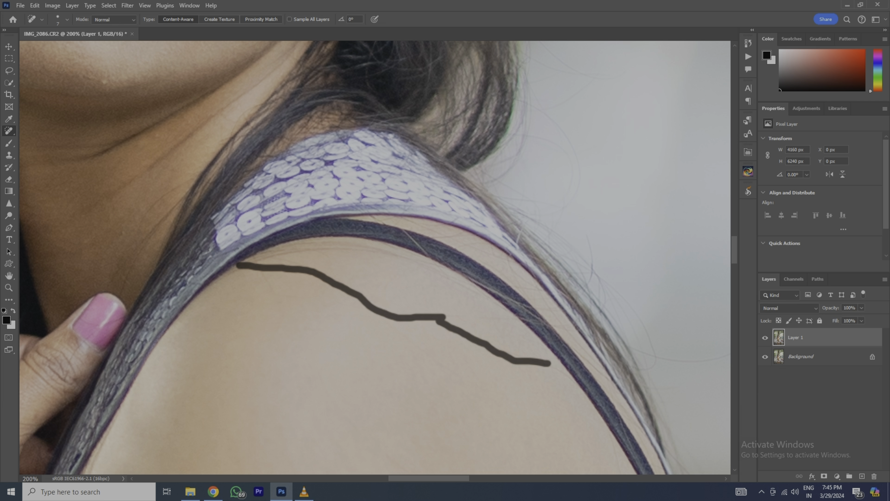
{"action": "left_click_drag", "start_coordinate": [238, 261], "coordinate": [235, 261]}
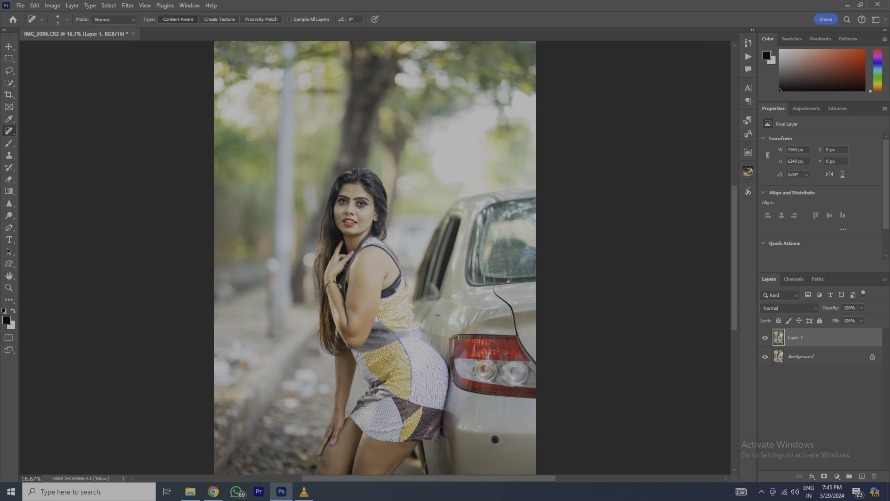
- Flatten the image and run the "frequency by YCF" action with the value 6 to build the frequency separation layers
{"action": "left_click", "coordinate": [686, 164]}
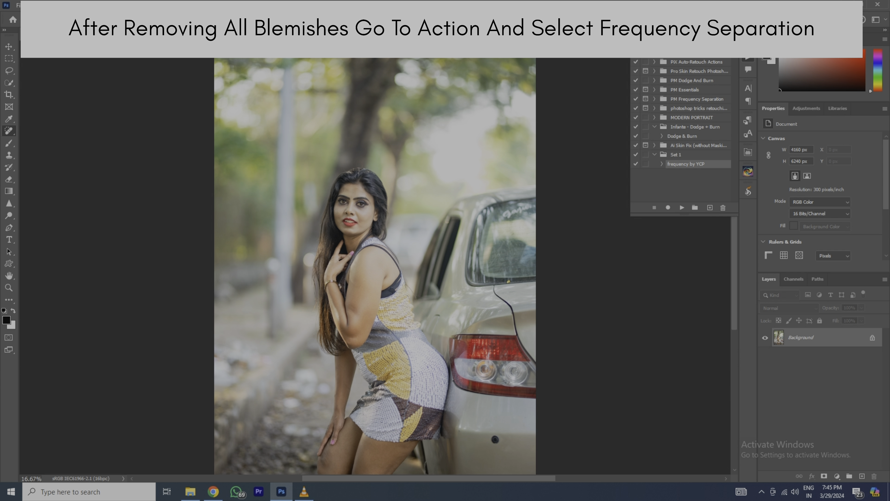
{"action": "left_click", "coordinate": [682, 208]}
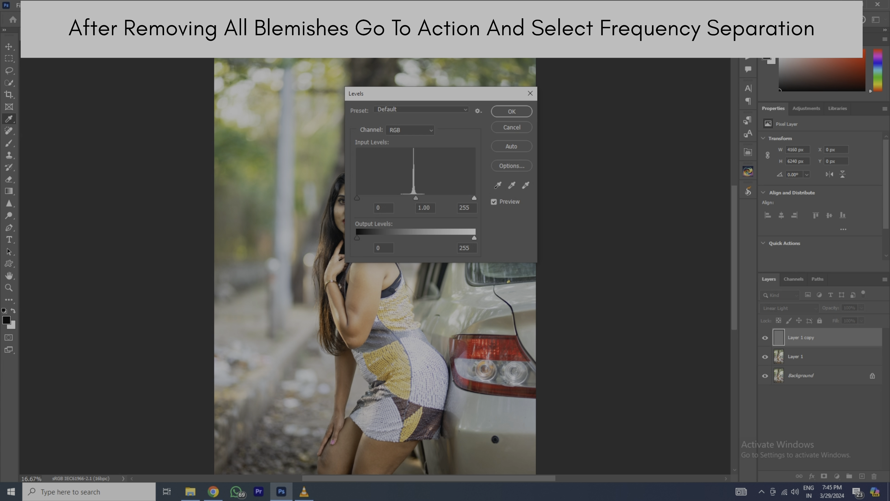
{"action": "key", "text": "BackSpace"}
{"action": "type", "text": "6"}
{"action": "key", "text": "Return"}
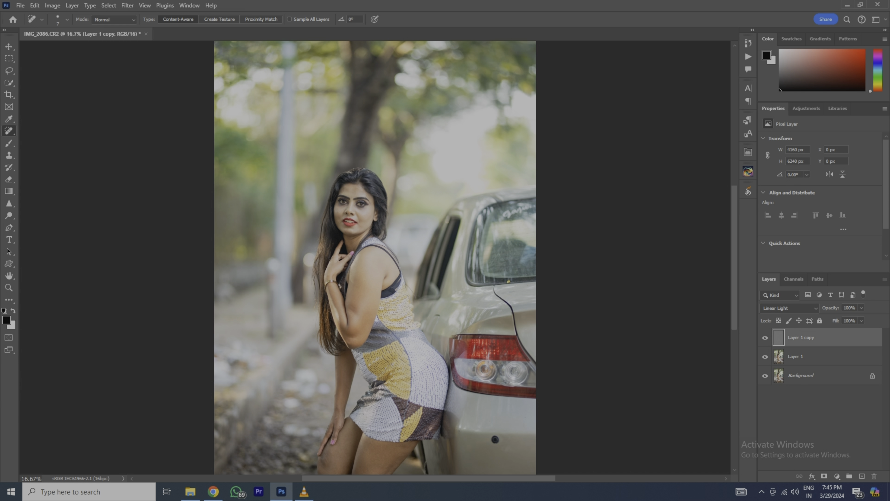
- Smooth the facial skin on Layer 1 with the Mixer Brush, adjusting the brush size to fit the face
{"action": "left_click", "coordinate": [8, 143]}
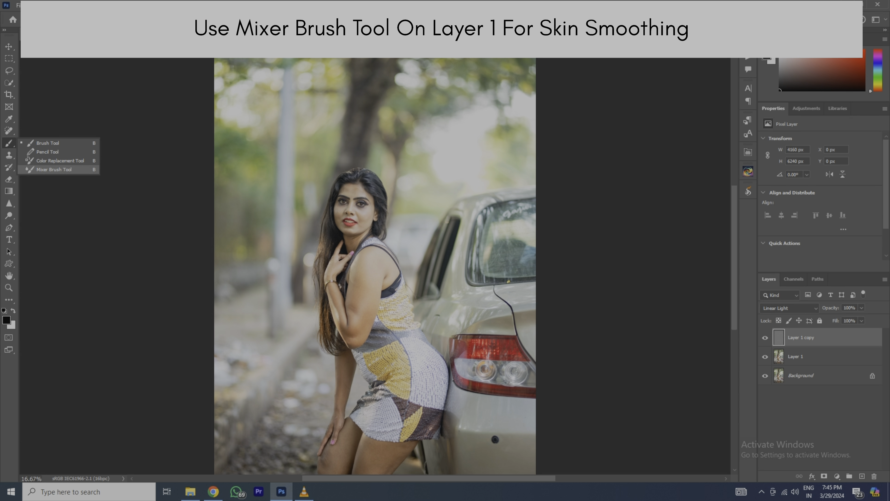
{"action": "left_click", "coordinate": [58, 170]}
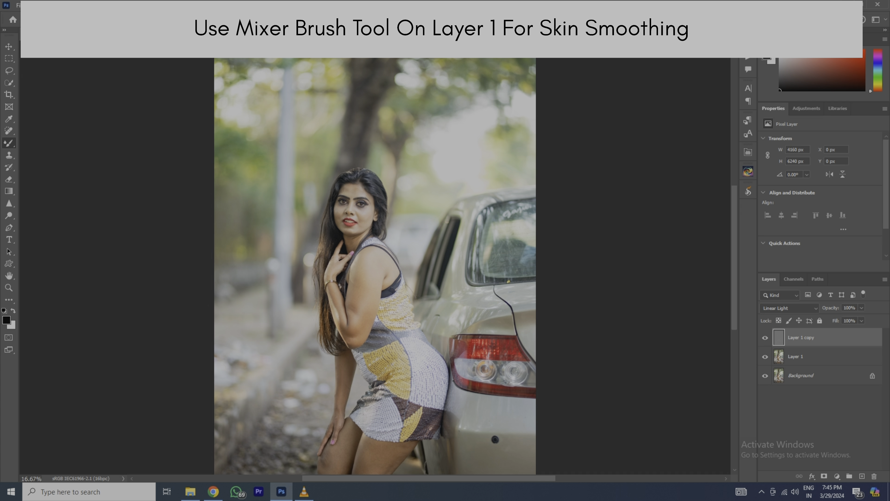
{"action": "left_click", "coordinate": [795, 356]}
{"action": "key", "text": "ctrl+plus"}
{"action": "key", "text": "ctrl+plus"}
{"action": "key", "text": "ctrl+plus"}
{"action": "key", "text": "ctrl+plus"}
{"action": "key", "text": "ctrl+plus"}
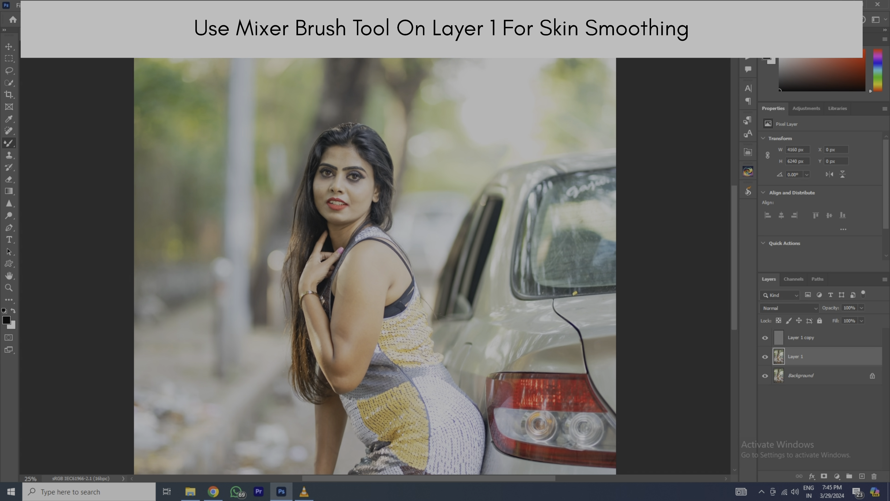
{"action": "scroll", "coordinate": [375, 257], "scroll_direction": "up", "scroll_amount": 4}
{"action": "scroll", "coordinate": [375, 257], "scroll_direction": "up", "scroll_amount": 3}
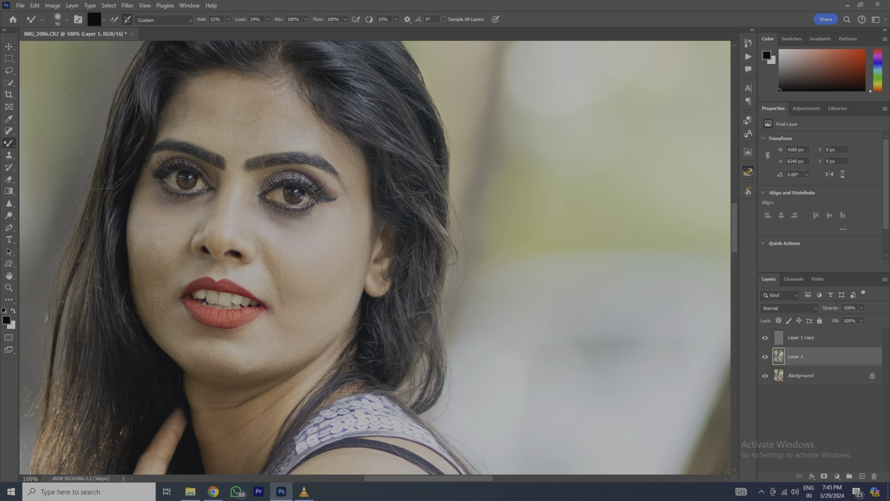
{"action": "key", "text": "["}
{"action": "key", "text": "["}
- Smooth the skin of the shoulder and arm on Layer 1 with a larger Mixer Brush
{"action": "scroll", "coordinate": [375, 258], "scroll_direction": "down", "scroll_amount": 3}
{"action": "key", "text": "ctrl+minus"}
{"action": "key", "text": "ctrl+minus"}
{"action": "scroll", "coordinate": [375, 258], "scroll_direction": "down", "scroll_amount": 3}
{"action": "key", "text": "]"}
{"action": "key", "text": "]"}
{"action": "key", "text": "]"}
{"action": "key", "text": "]"}
{"action": "key", "text": "]"}
{"action": "key", "text": "]"}
{"action": "key", "text": "]"}
{"action": "key", "text": "]"}
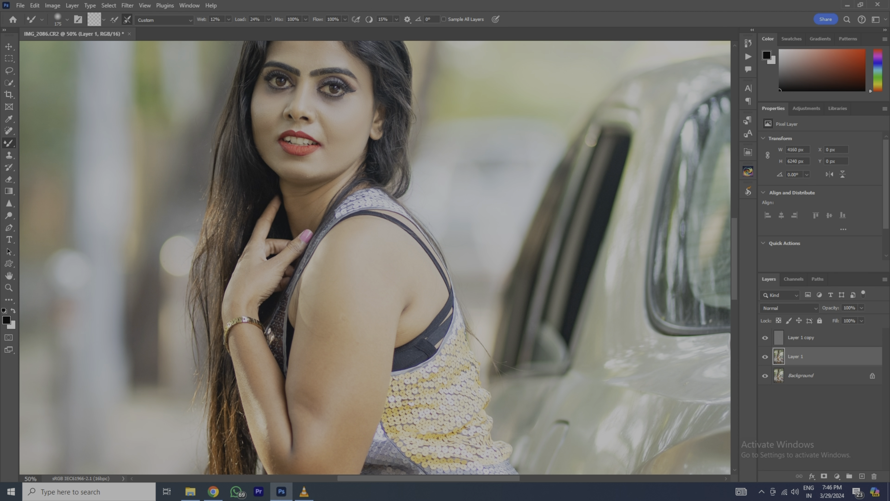
{"action": "scroll", "coordinate": [375, 257], "scroll_direction": "down", "scroll_amount": 2}
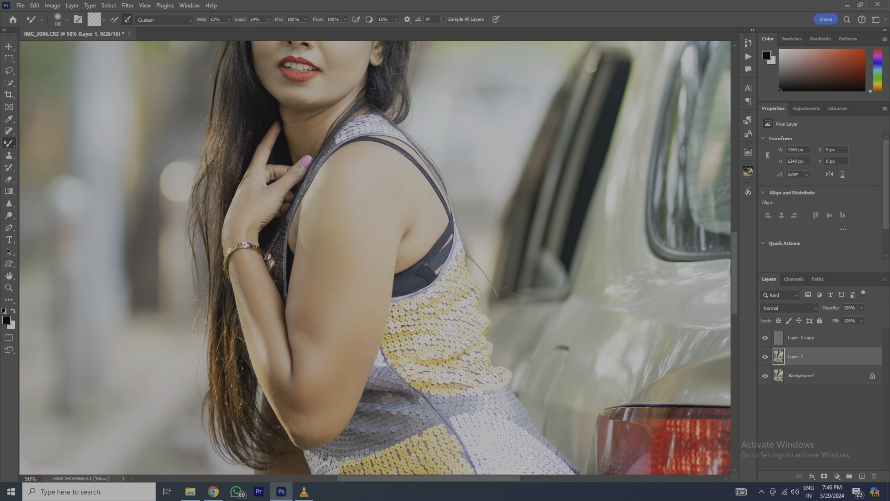
{"action": "scroll", "coordinate": [375, 258], "scroll_direction": "down", "scroll_amount": 3}
{"action": "scroll", "coordinate": [375, 366], "scroll_direction": "up", "scroll_amount": 3}
{"action": "left_click_drag", "start_coordinate": [375, 366], "coordinate": [354, 176]}
- Smooth the skin of the legs on Layer 1 with the Mixer Brush at size 200, finishing at size 125
{"action": "key", "text": "]"}
{"action": "key", "text": "]"}
{"action": "key", "text": "]"}
{"action": "key", "text": "]"}
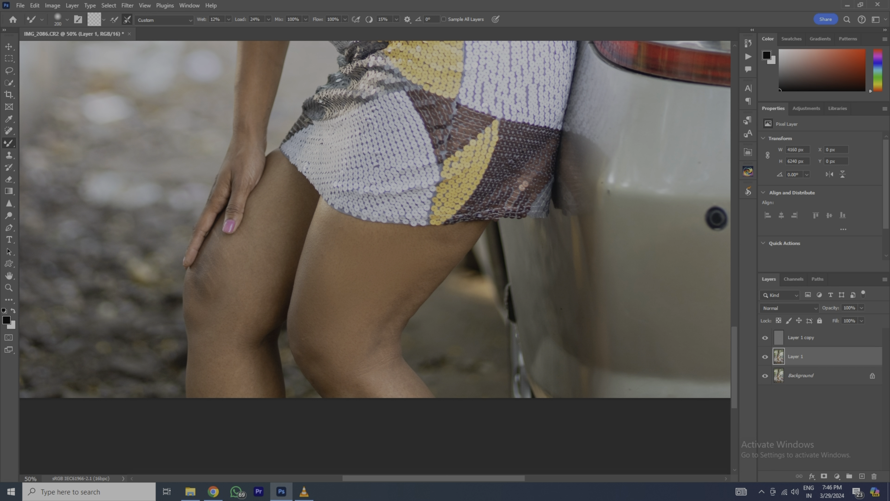
{"action": "scroll", "coordinate": [376, 257], "scroll_direction": "up", "scroll_amount": 3}
{"action": "key", "text": "["}
{"action": "key", "text": "["}
{"action": "key", "text": "["}
- Group Layer 1 and Layer 1 copy together
{"action": "key", "text": "ctrl+0"}
{"action": "key", "text": "ctrl+plus"}
{"action": "left_click", "coordinate": [800, 337], "text": "shift"}
{"action": "key", "text": "ctrl+g"}
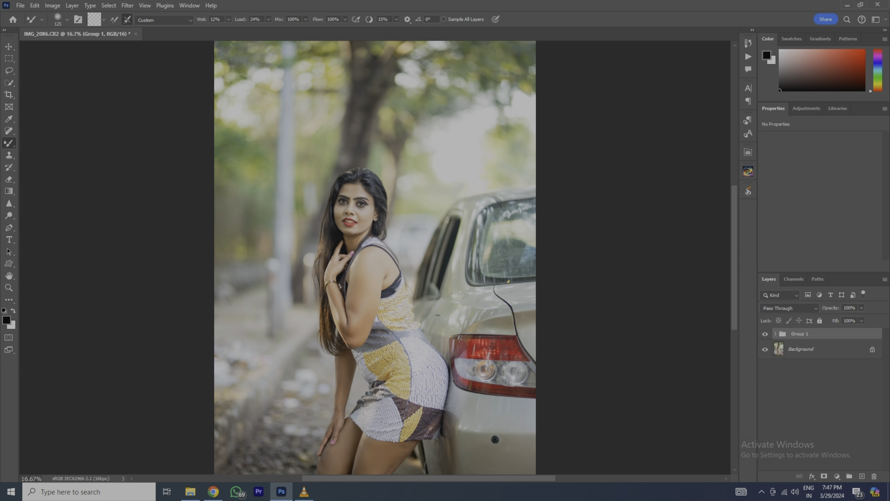
- Compare the portrait before and after the skin retouching by hiding and showing Group 1
{"action": "key", "text": "ctrl+plus"}
{"action": "key", "text": "ctrl+plus"}
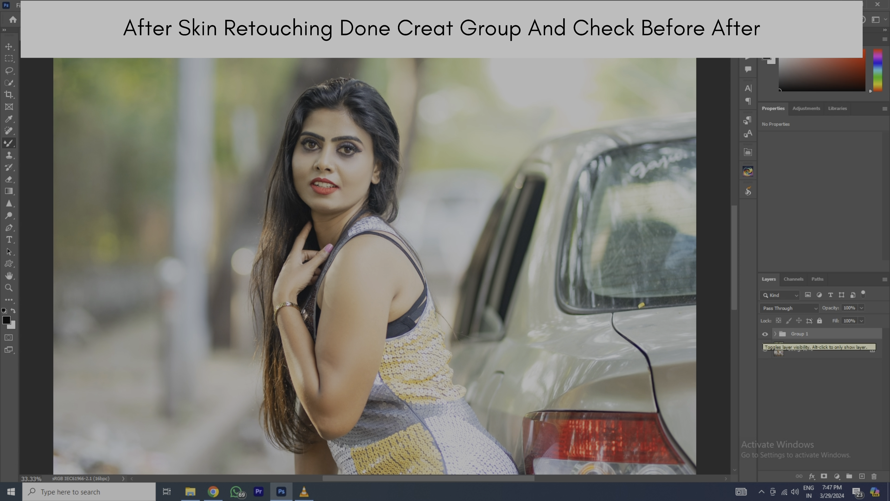
{"action": "left_click", "coordinate": [765, 334]}
{"action": "left_click", "coordinate": [765, 334]}
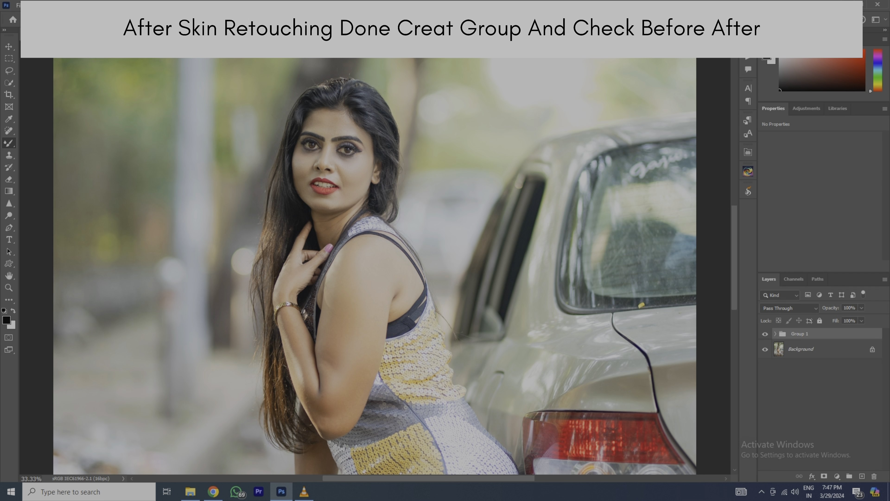
- Stamp all visible layers into a new layer above Group 1
{"action": "key", "text": "ctrl+shift+alt+e"}
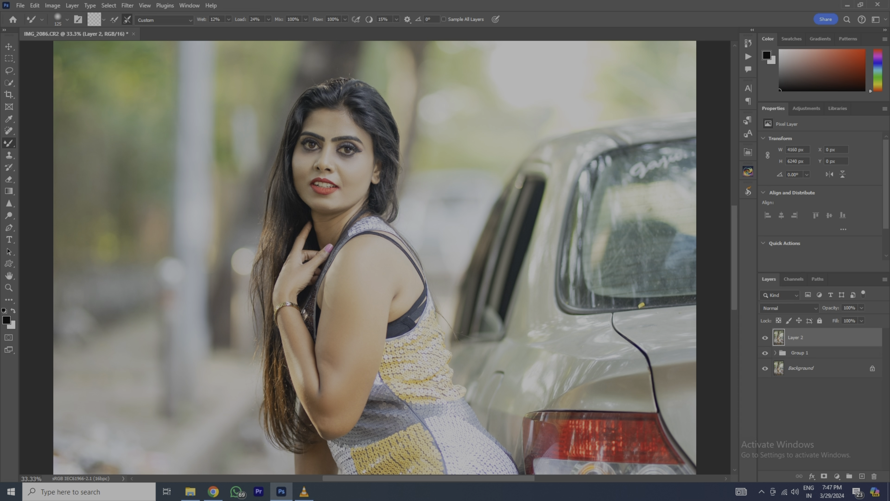
{"action": "key", "text": "ctrl+minus"}
{"action": "key", "text": "ctrl+minus"}
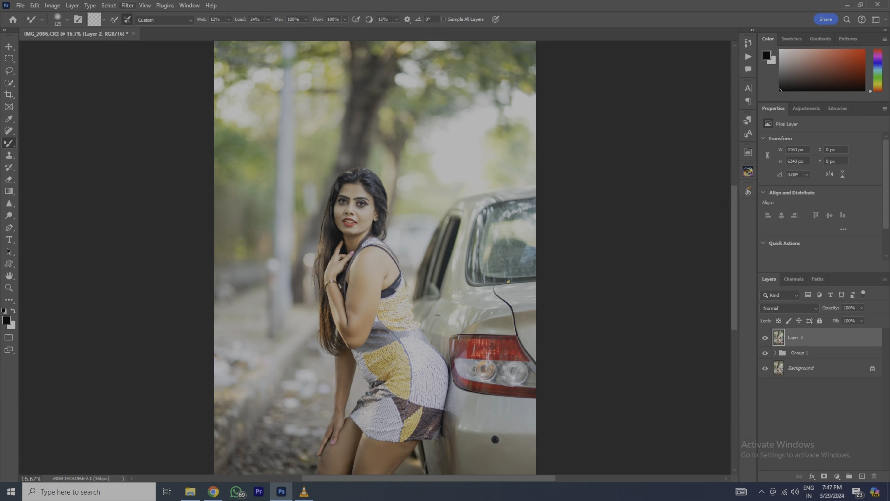
- In a Camera Raw Filter on Layer 2, set Exposure +0.05, Highlights -28, Shadows +36, Whites -15 and Blacks -9
{"action": "key", "text": "ctrl+plus"}
{"action": "left_click", "coordinate": [126, 5]}
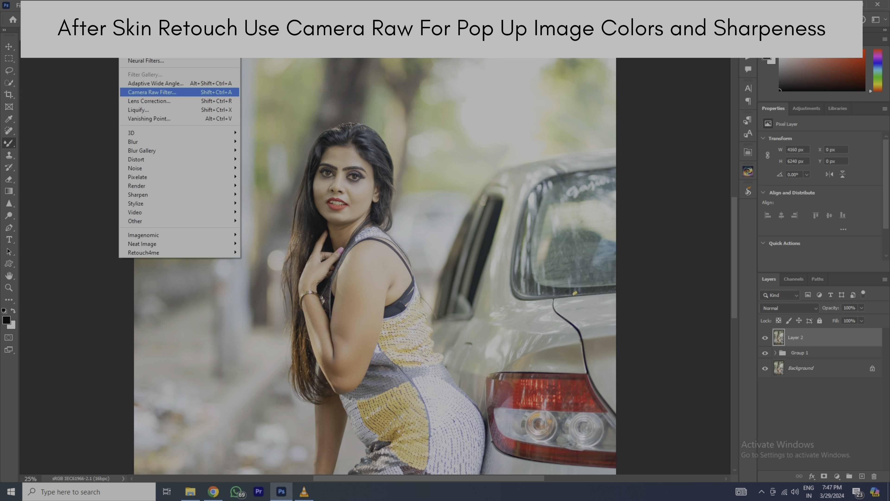
{"action": "left_click", "coordinate": [151, 91]}
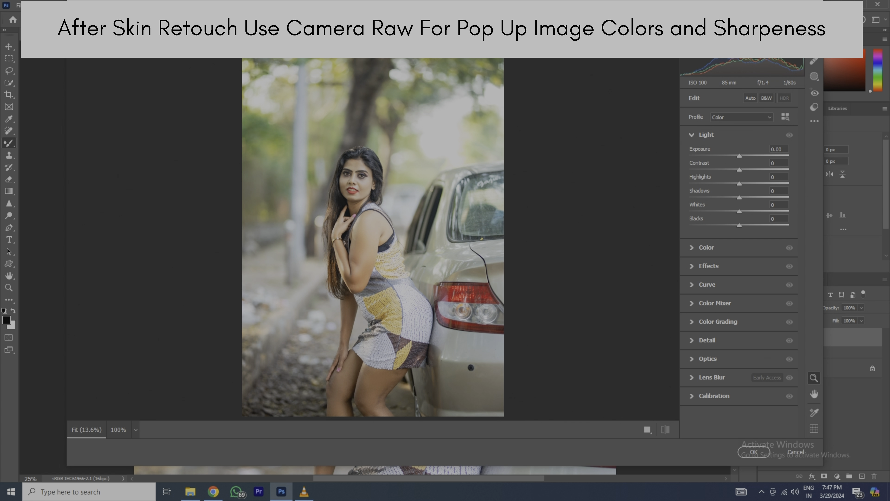
{"action": "left_click_drag", "start_coordinate": [739, 156], "coordinate": [731, 212]}
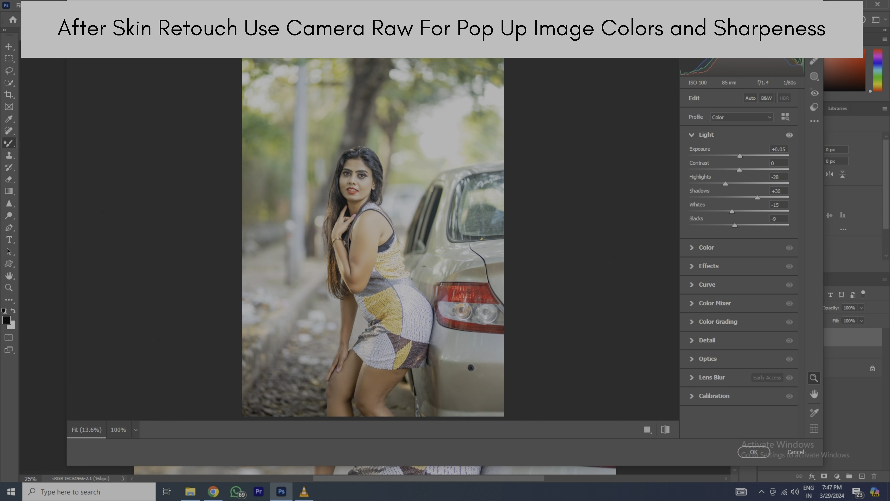
- Warm the white balance Temperature very slightly in the Color adjustments
{"action": "left_click", "coordinate": [706, 247]}
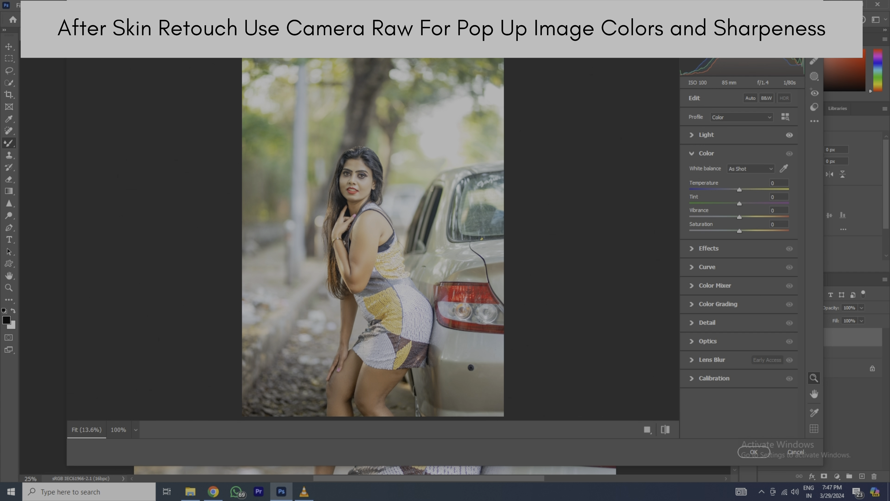
{"action": "left_click_drag", "start_coordinate": [740, 190], "coordinate": [741, 190]}
{"action": "left_click", "coordinate": [706, 153]}
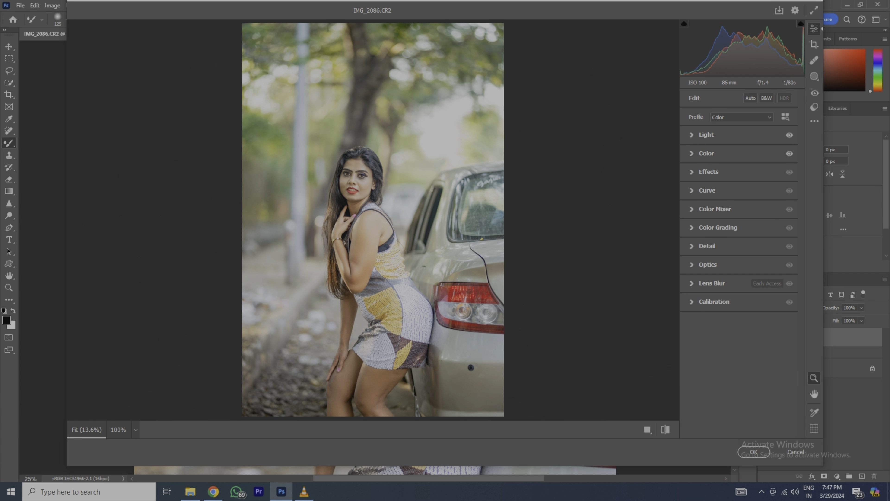
- Set Color Mixer luminance to Reds -5, Yellows -15 and Greens -23, and raise Aquas and Blues slightly
{"action": "left_click", "coordinate": [715, 209]}
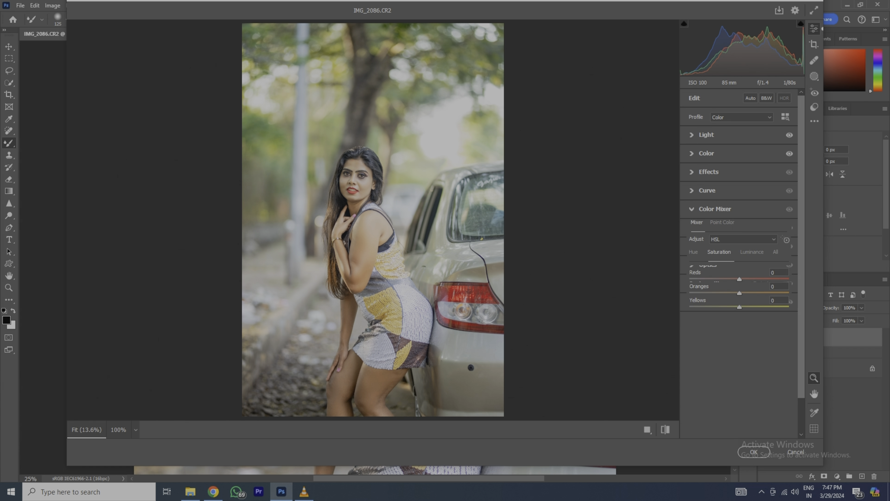
{"action": "left_click", "coordinate": [751, 252]}
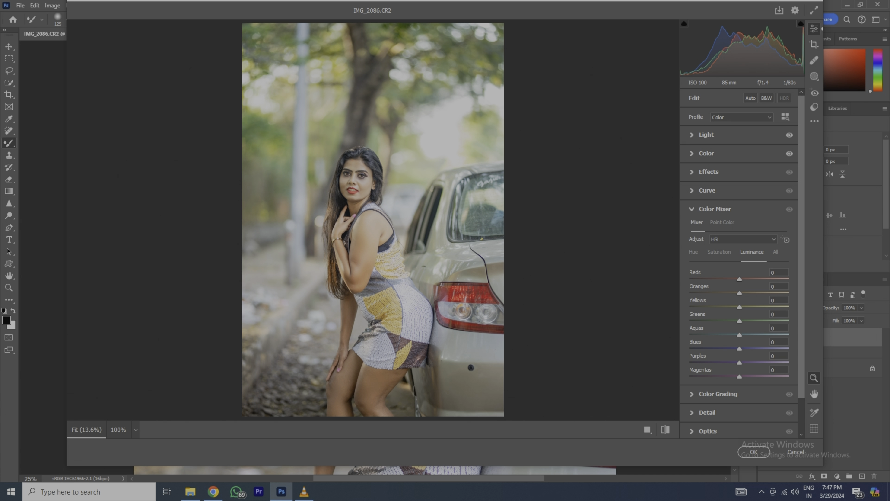
{"action": "left_click_drag", "start_coordinate": [739, 279], "coordinate": [737, 279]}
{"action": "mouse_move", "coordinate": [739, 321]}
{"action": "left_mouse_down"}
{"action": "mouse_move", "coordinate": [727, 320]}
{"action": "mouse_move", "coordinate": [732, 307]}
{"action": "left_mouse_up"}
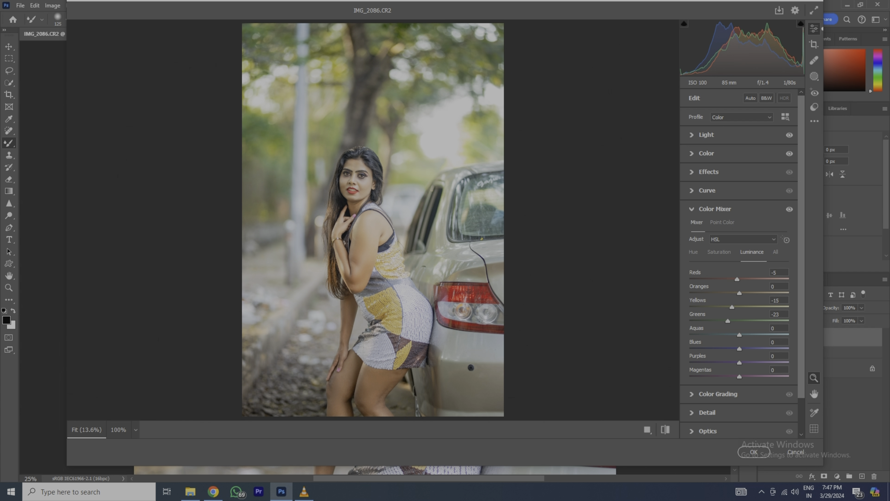
{"action": "mouse_move", "coordinate": [739, 348]}
{"action": "left_mouse_down"}
{"action": "mouse_move", "coordinate": [732, 363]}
{"action": "mouse_move", "coordinate": [741, 335]}
{"action": "left_mouse_up"}
- Set Color Mixer saturation to Aquas +11, Blues +6 and Purples +7, and raise Oranges and Yellows slightly
{"action": "left_click", "coordinate": [719, 252]}
{"action": "mouse_move", "coordinate": [740, 349]}
{"action": "left_mouse_down"}
{"action": "mouse_move", "coordinate": [745, 334]}
{"action": "mouse_move", "coordinate": [743, 363]}
{"action": "left_mouse_up"}
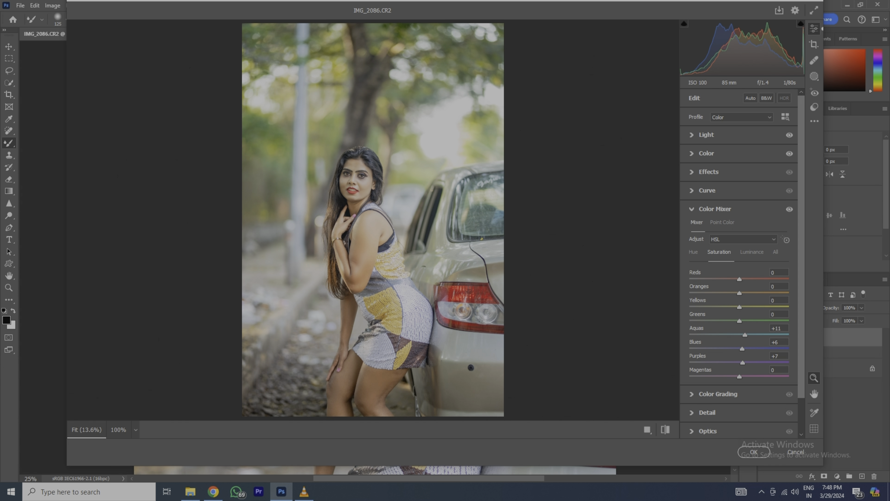
{"action": "mouse_move", "coordinate": [739, 306]}
{"action": "left_mouse_down"}
{"action": "mouse_move", "coordinate": [754, 306]}
{"action": "mouse_move", "coordinate": [742, 293]}
{"action": "left_mouse_up"}
{"action": "key", "text": "ctrl+5"}
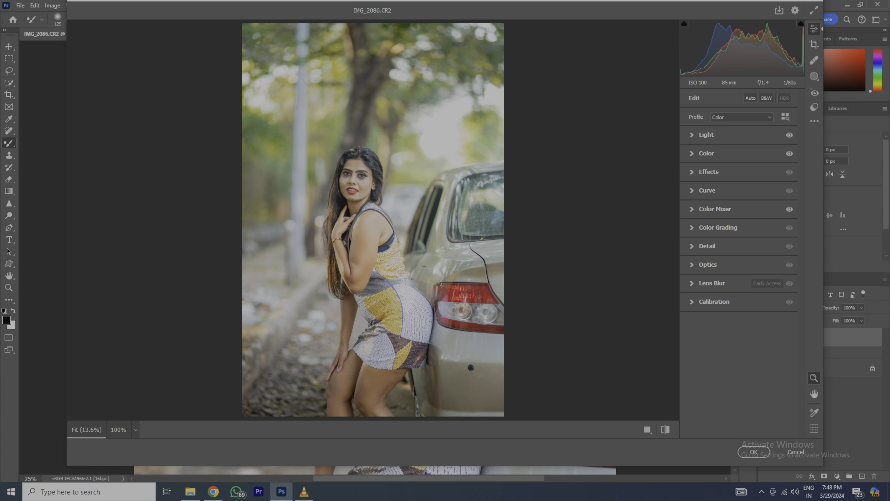
- Set Sharpening to 60 in the Detail adjustments
{"action": "key", "text": "ctrl+7"}
{"action": "left_click_drag", "start_coordinate": [690, 268], "coordinate": [724, 268]}
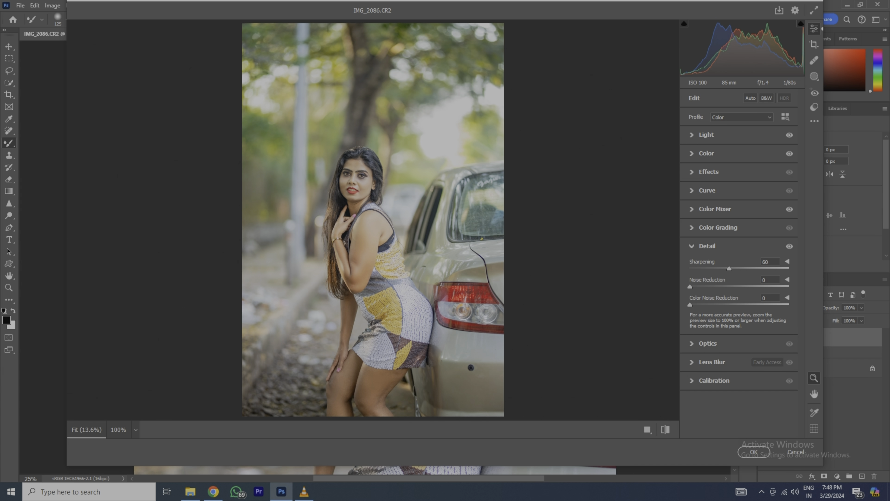
{"action": "key", "text": "ctrl+7"}
{"action": "key", "text": "ctrl+7"}
{"action": "key", "text": "ctrl+7"}
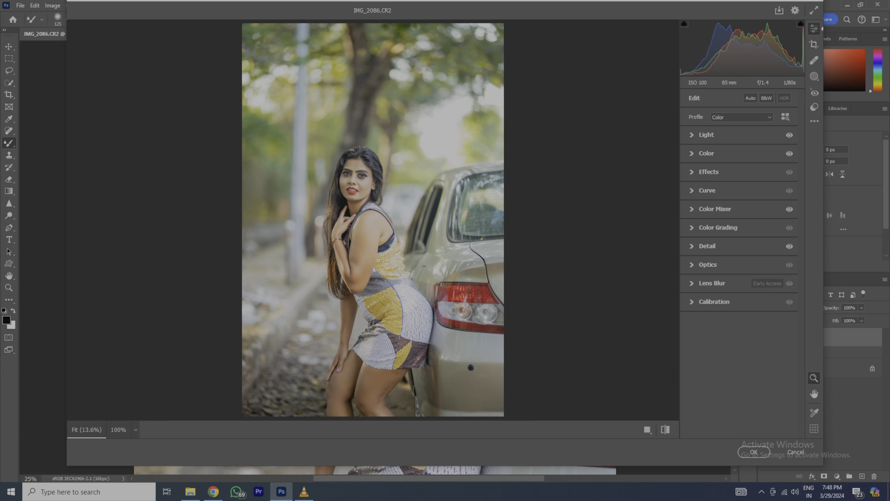
- Compare the photo before and after side by side and apply the Camera Raw Filter to Layer 2
{"action": "key", "text": "ctrl+9"}
{"action": "key", "text": "ctrl+9"}
{"action": "key", "text": "q"}
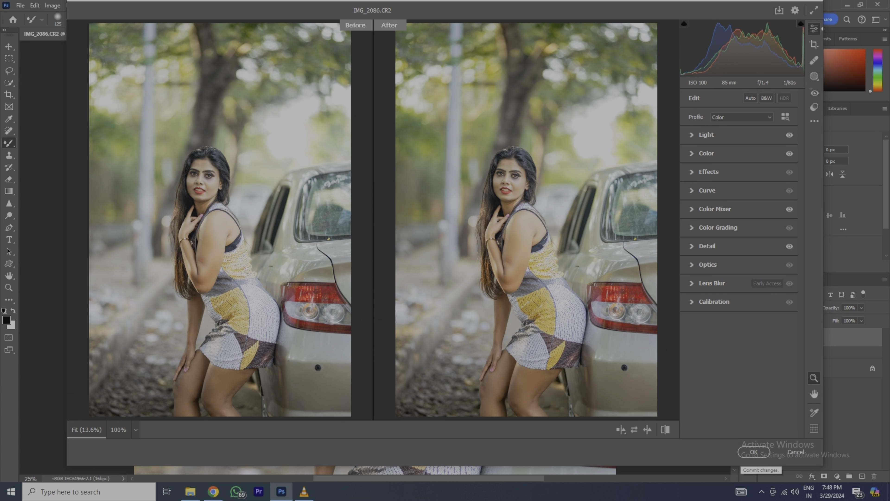
{"action": "left_click", "coordinate": [753, 452]}
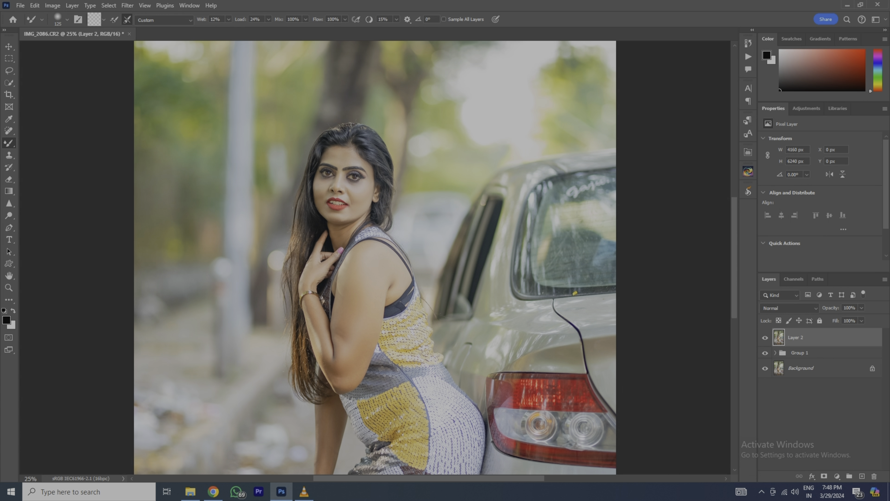
- Compare the whole portrait with and without the Camera Raw pass by hiding and showing Layer 2
{"action": "key", "text": "ctrl+0"}
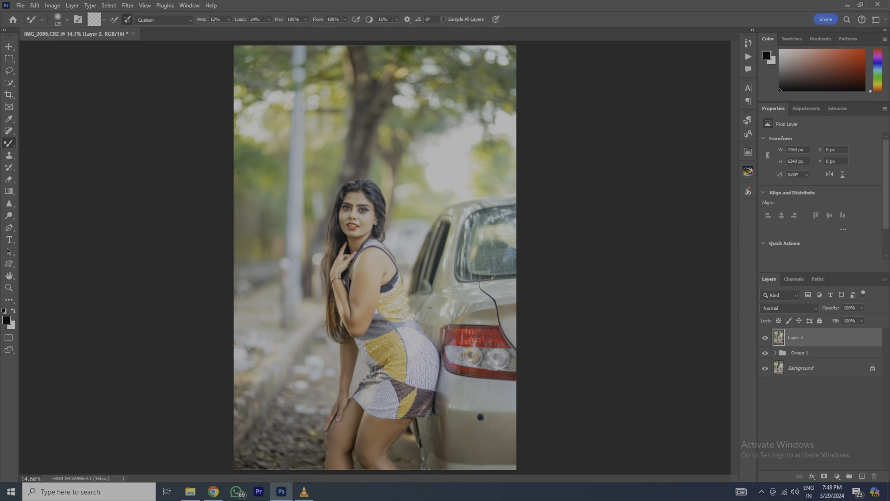
{"action": "key", "text": "ctrl+comma"}
{"action": "key", "text": "ctrl+comma"}
{"action": "key", "text": "ctrl+comma"}
{"action": "key", "text": "ctrl+comma"}
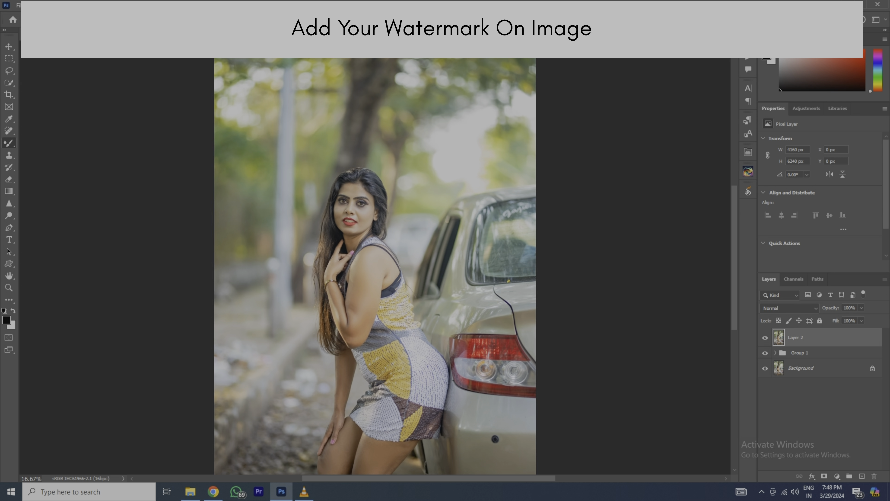
- Stamp the photographer's watermark in black beside the woman's waist on Layer 2, using the custom watermark brush with the Brush tool
{"action": "key", "text": "ctrl+minus"}
{"action": "right_click", "coordinate": [8, 143]}
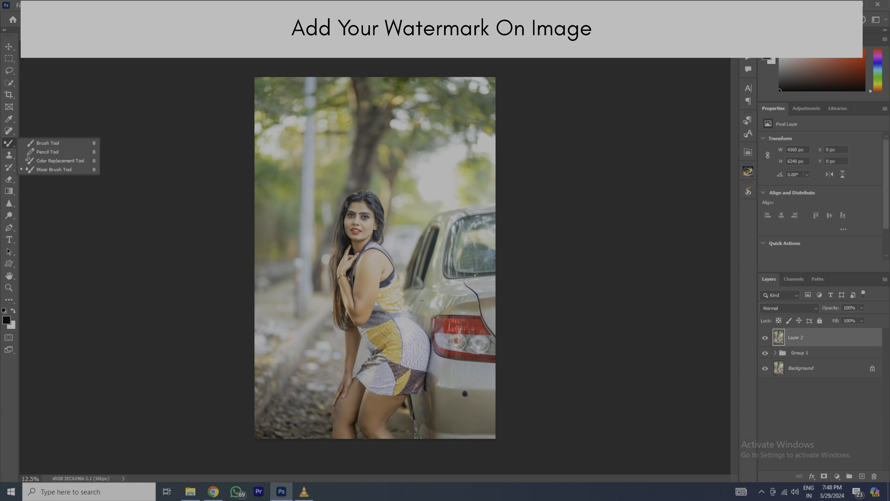
{"action": "left_click", "coordinate": [52, 144]}
{"action": "left_click", "coordinate": [52, 20]}
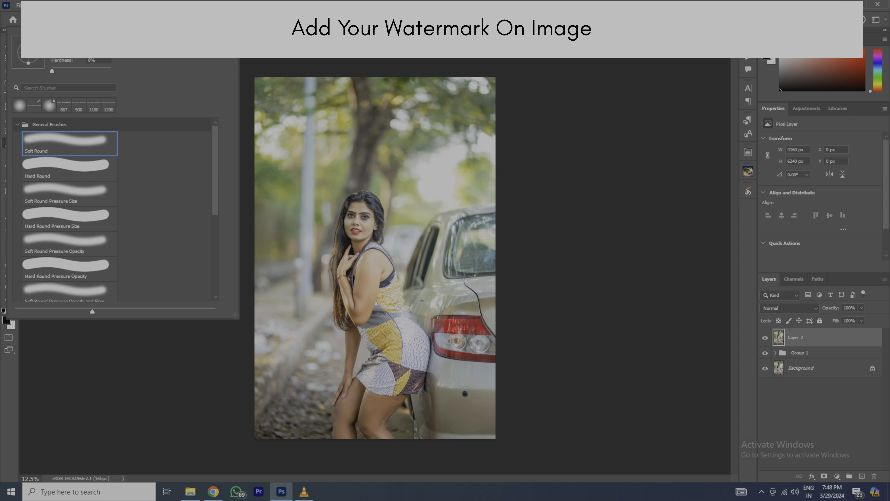
{"action": "left_click", "coordinate": [34, 105]}
{"action": "key", "text": "Return"}
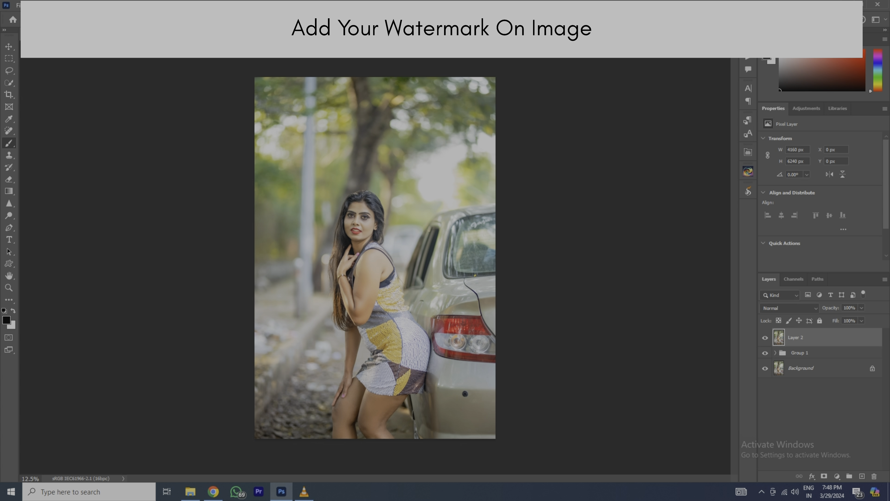
{"action": "left_click", "coordinate": [300, 341]}
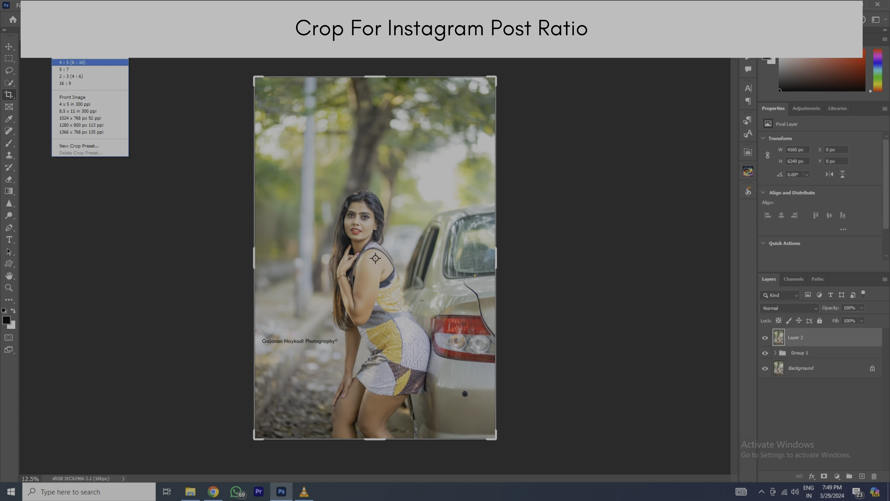
- Crop the image to the 4 : 5 (8 : 10) ratio, shifting the photo up about 224 px within the crop frame
{"action": "left_click", "coordinate": [70, 63]}
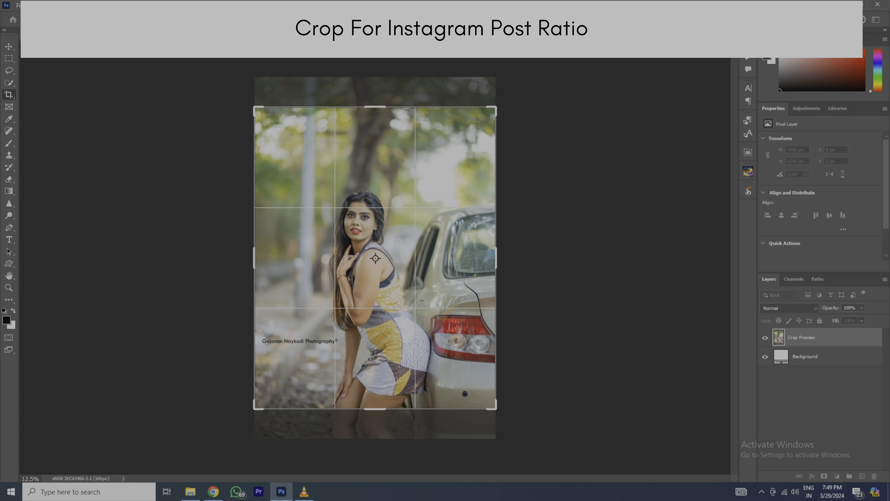
{"action": "left_click_drag", "start_coordinate": [441, 283], "coordinate": [441, 269]}
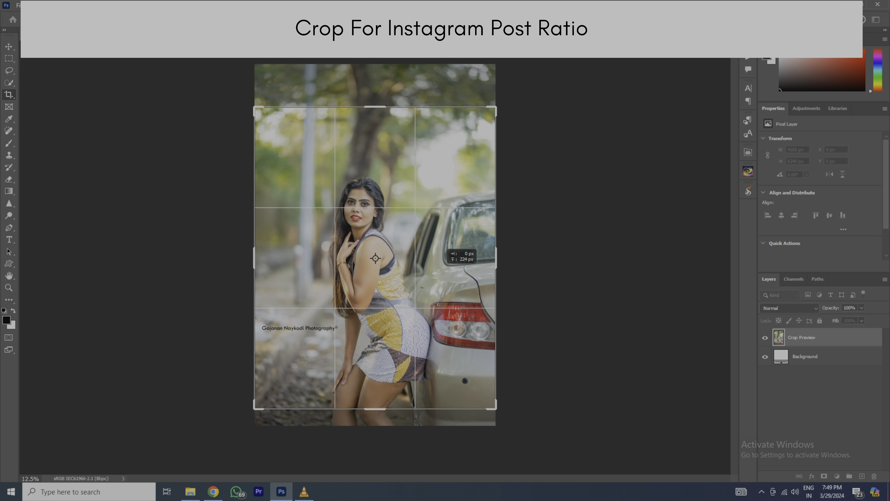
{"action": "key", "text": "Return"}
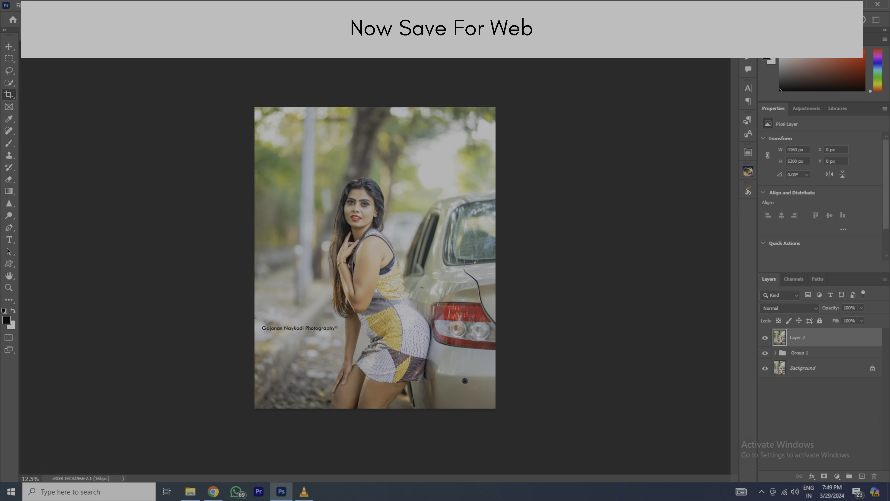
- Export the cropped portrait with Save for Web as IMG_2086.png
{"action": "key", "text": "ctrl+alt+shift+s"}
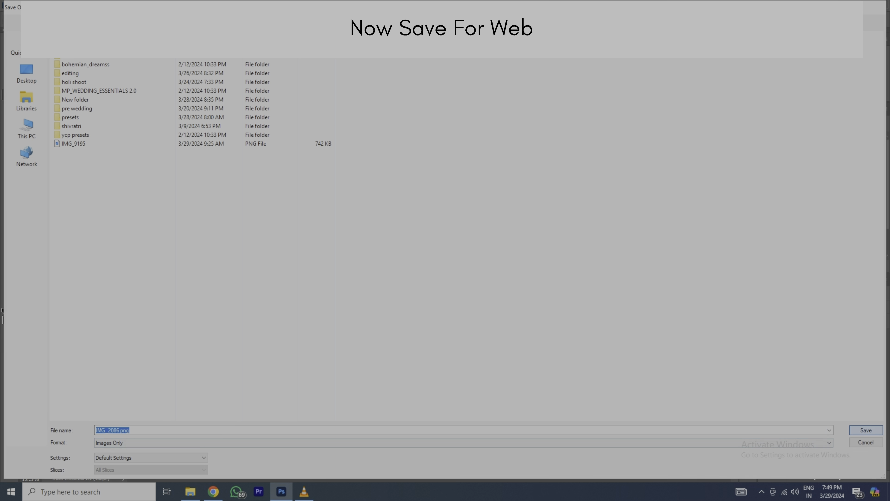